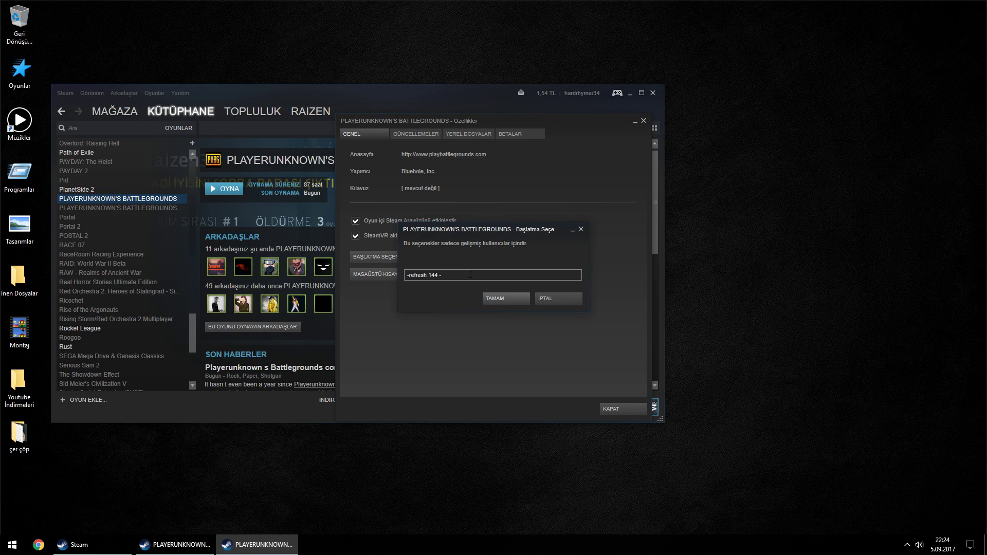
Add -maxMem=13000 -malloc=system -USEALLAVAILABLECORES after -refresh 144 in the PLAYERUNKNOWN'S BATTLEGROUNDS launch options.
type("maxMem=")
type("13000 -")
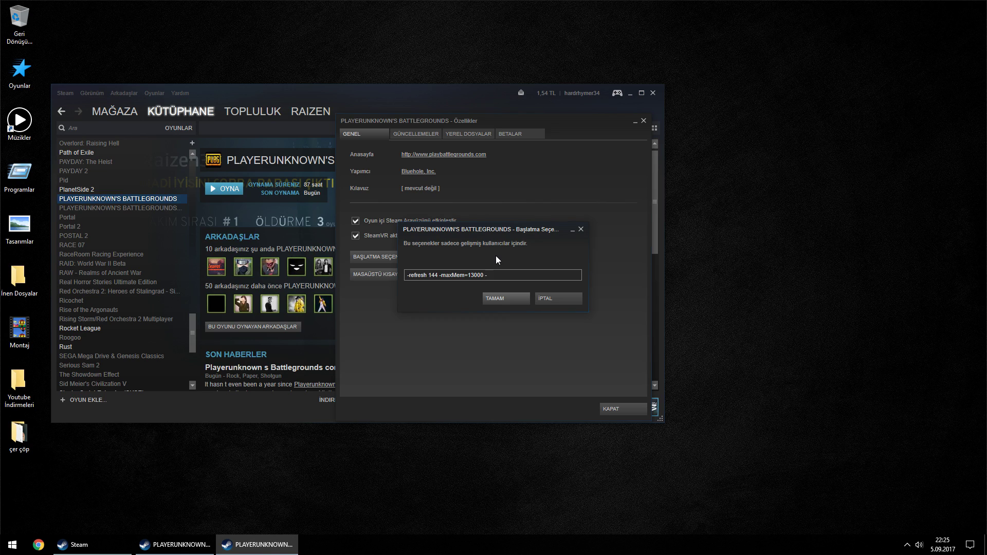
type("malloc=system -")
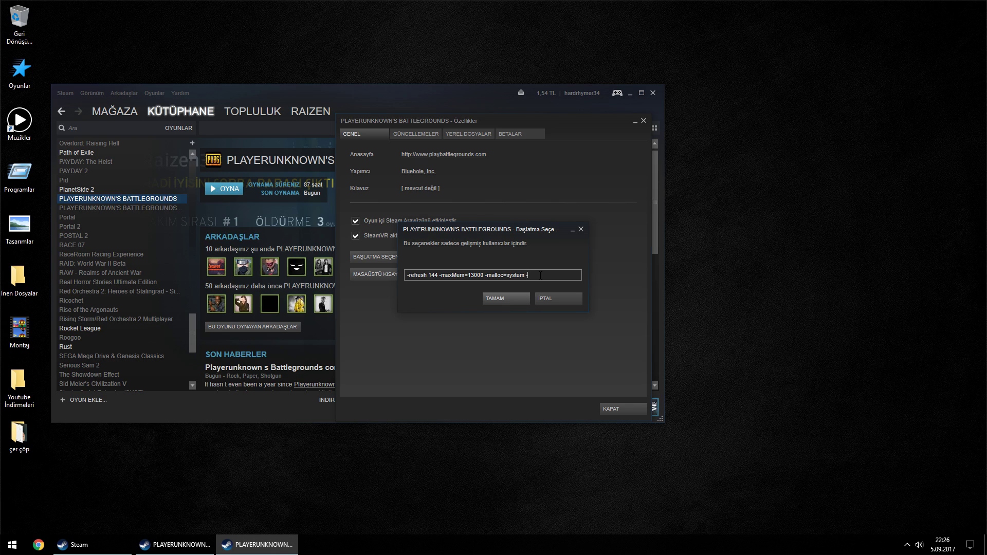
type("USEALLAVAILABLECORES")
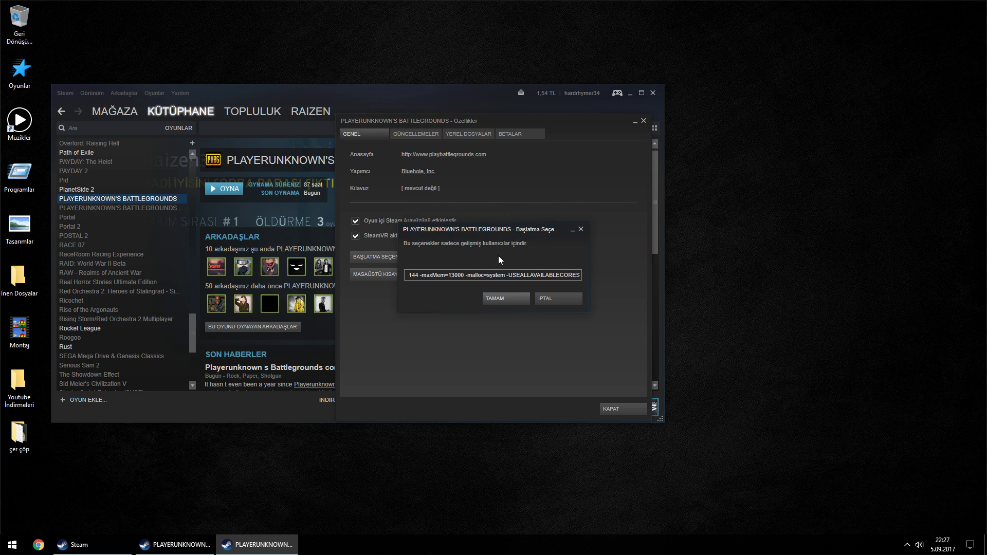
type("-SM4")
key("BackSpace")
key("BackSpace")
key("BackSpace")
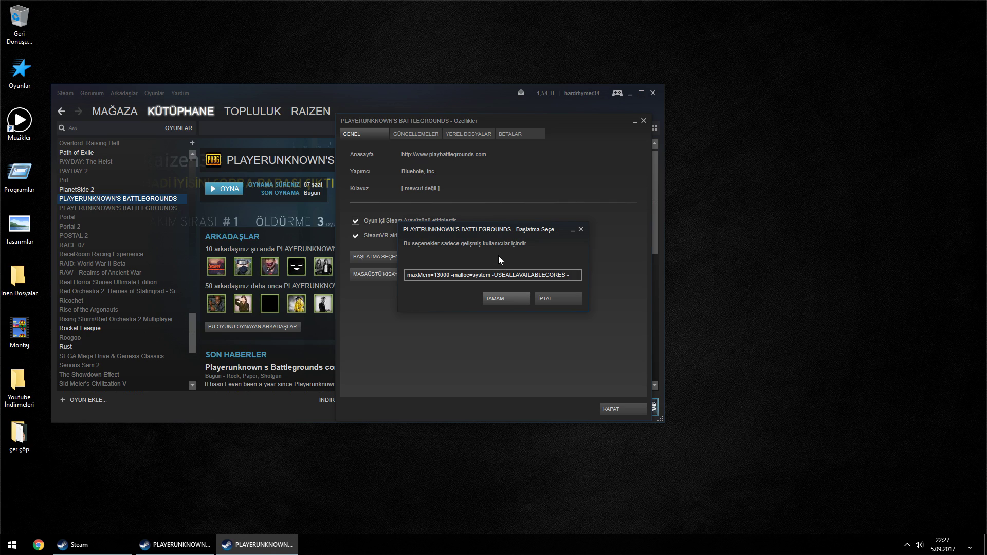
type("sm4")
left_click_drag(566, 277, 406, 275)
key("BackSpace")
key("ctrl+v")
key("ctrl+a")
key("End")
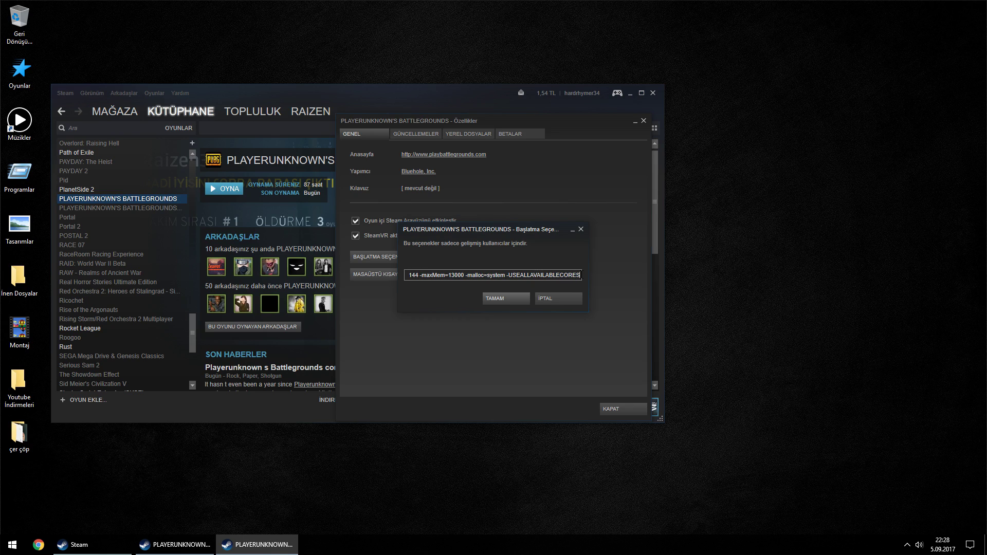
Append -sm4 in lowercase to the end of the launch options and review the complete line.
type("-sm4")
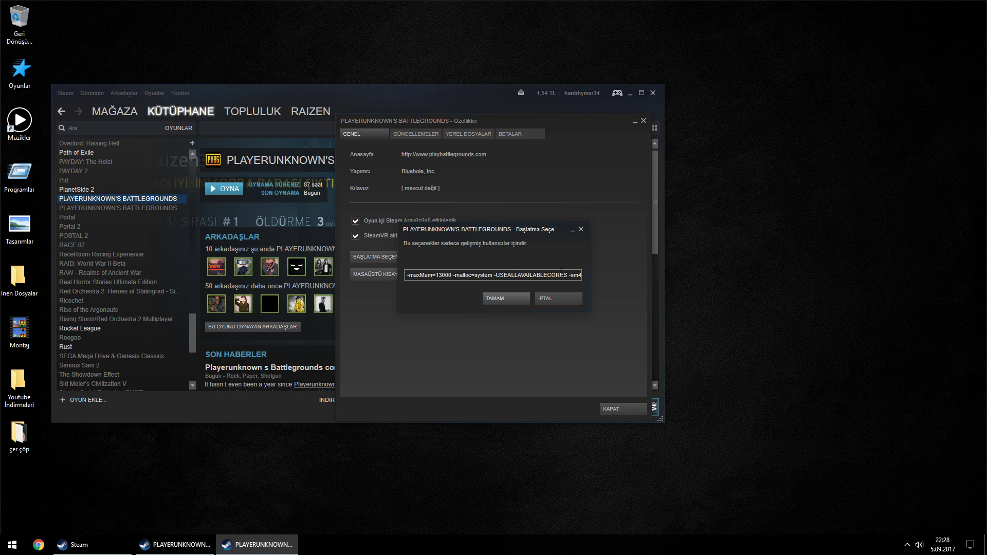
key("ctrl+a")
left_click(434, 277)
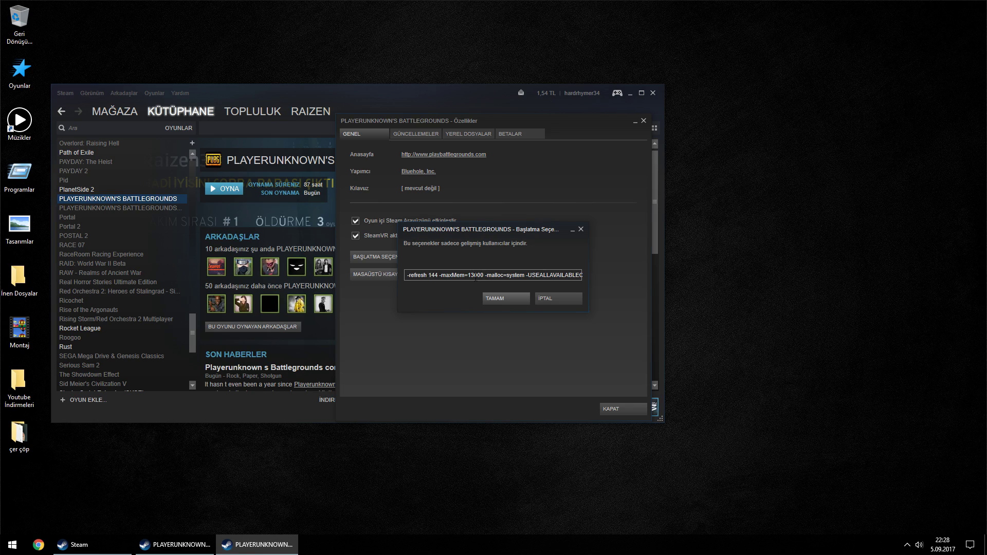
left_click(484, 275)
left_click_drag(501, 275, 383, 276)
left_click(424, 275)
left_click_drag(424, 275, 583, 275)
key("Return")
left_click(257, 545)
left_click(558, 275)
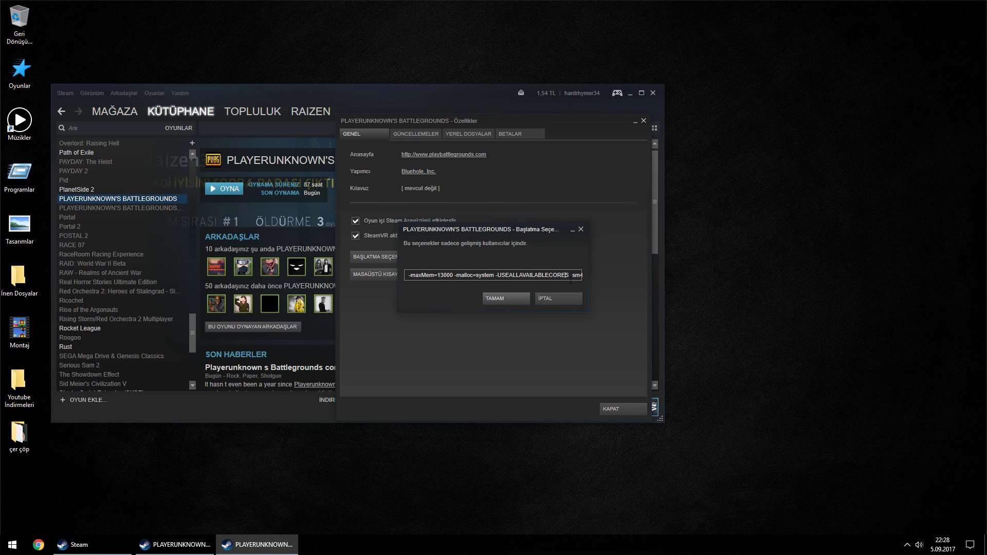
Save the launch options and close the game's properties and the Steam library window.
left_click(504, 299)
left_click(624, 412)
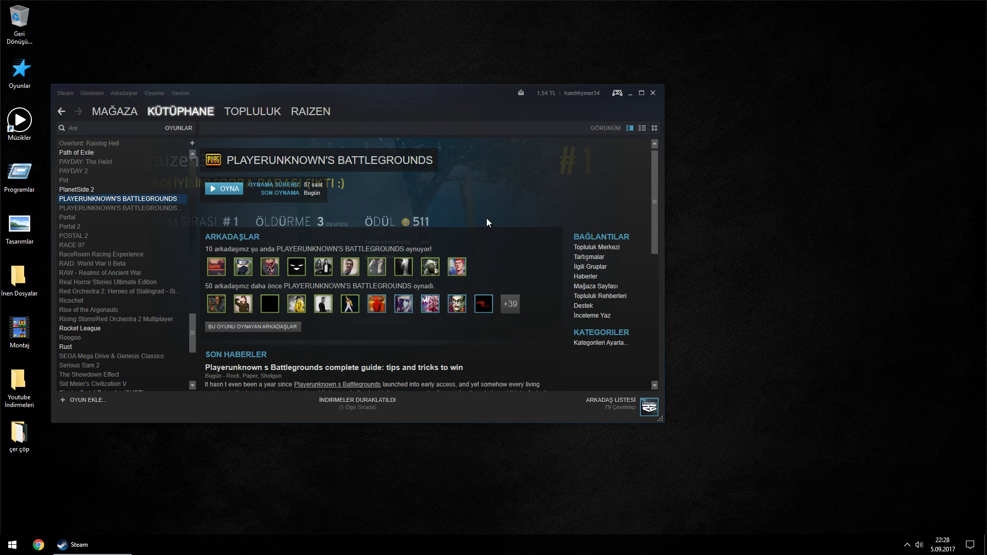
left_click(654, 96)
left_click_drag(242, 124, 888, 466)
left_click_drag(888, 466, 266, 143)
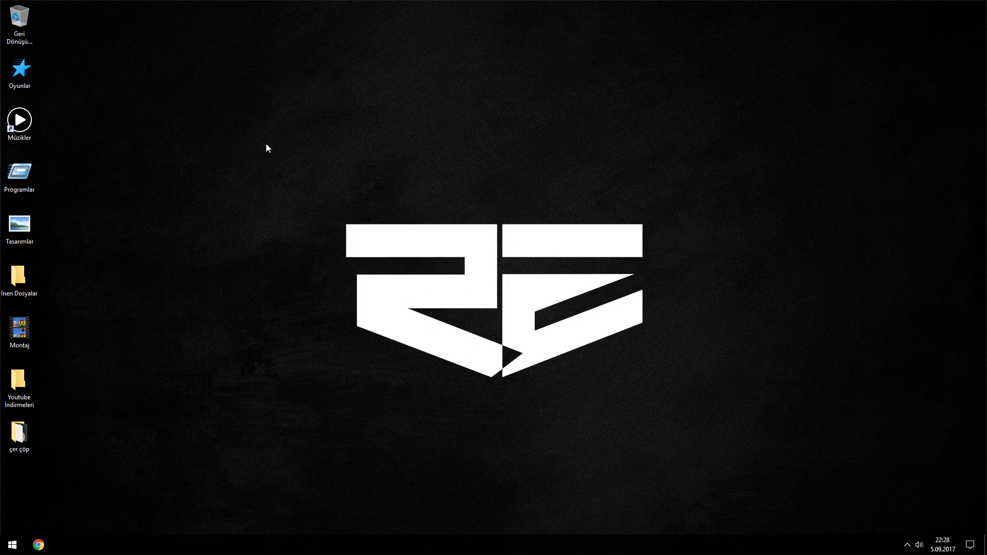